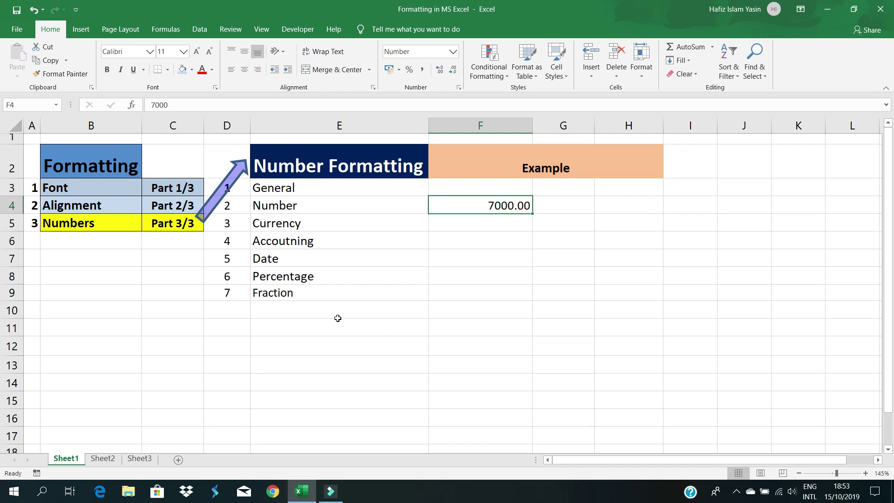
Step: Apply the General number format to the General label in cell E3
left_click(345, 187)
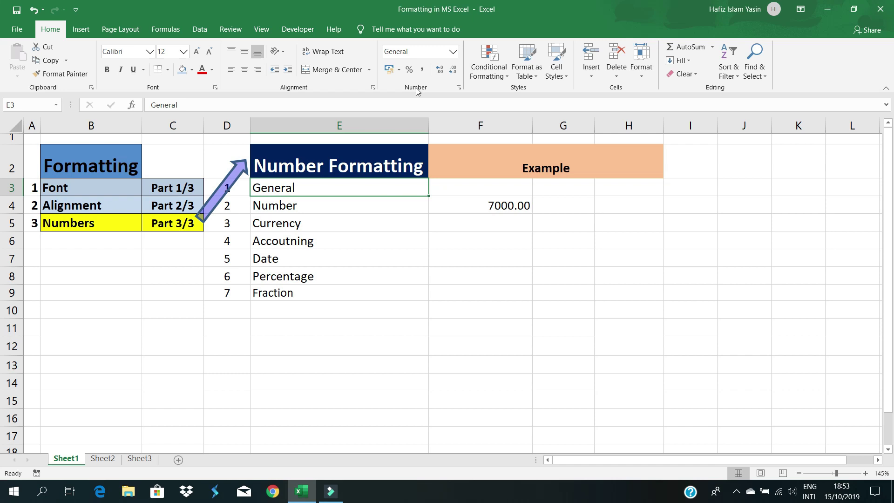
left_click(454, 52)
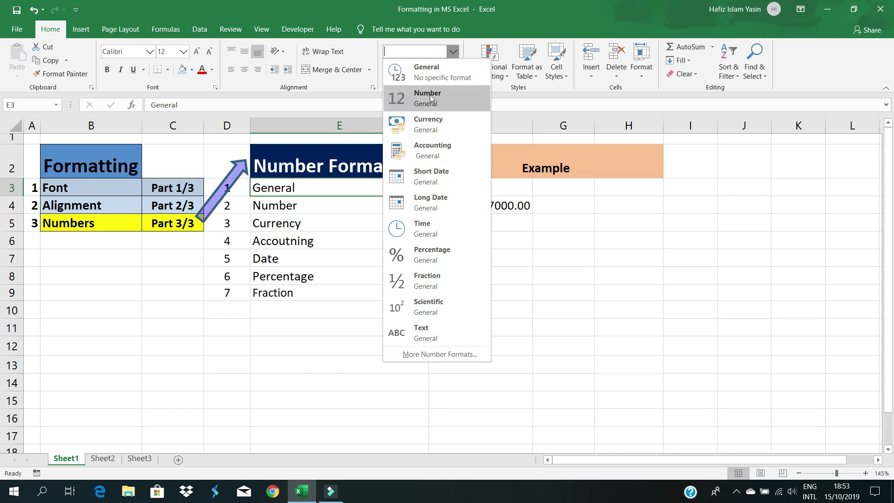
left_click(432, 79)
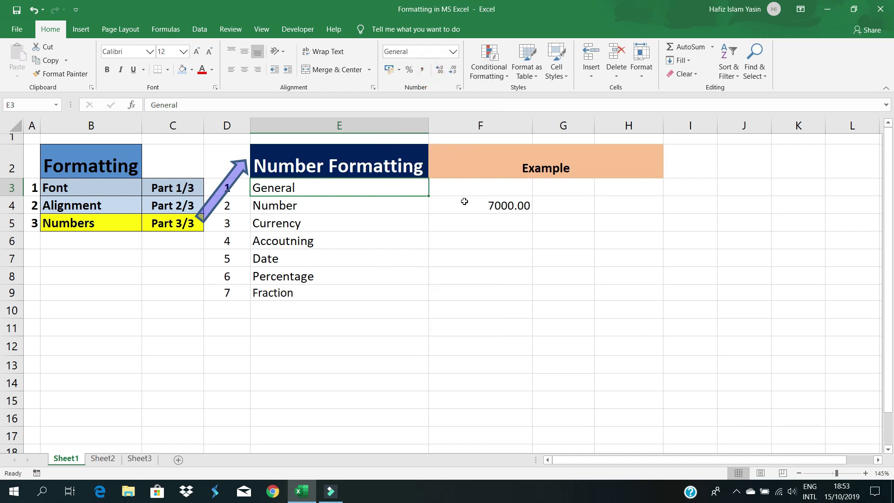
Step: Enter 8000 in cell F3 as the example for the General format
left_click(471, 187)
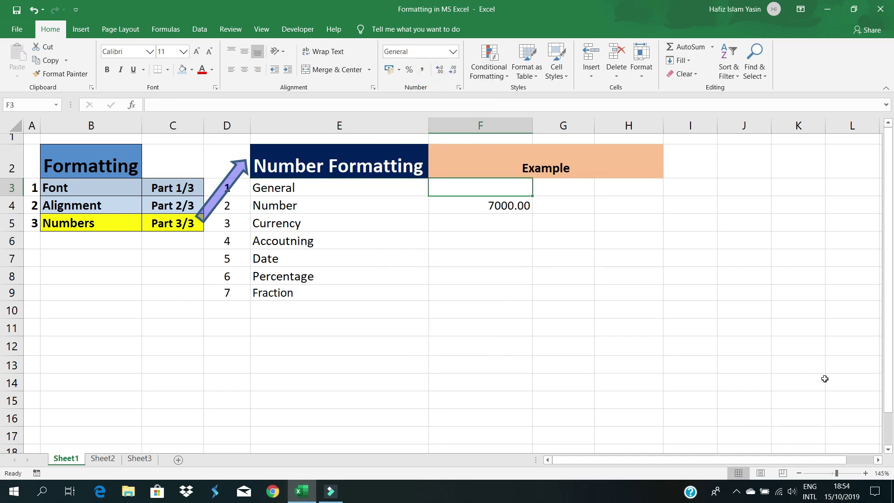
type("8000")
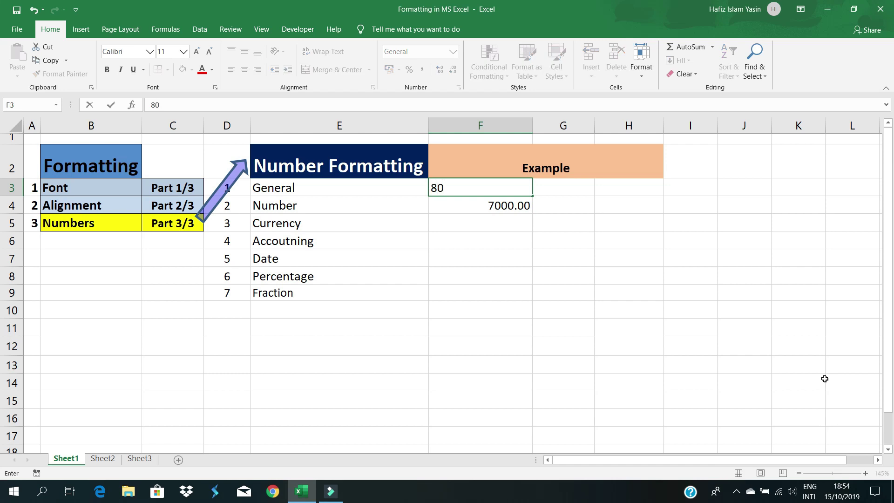
left_click(492, 320)
left_click(514, 187)
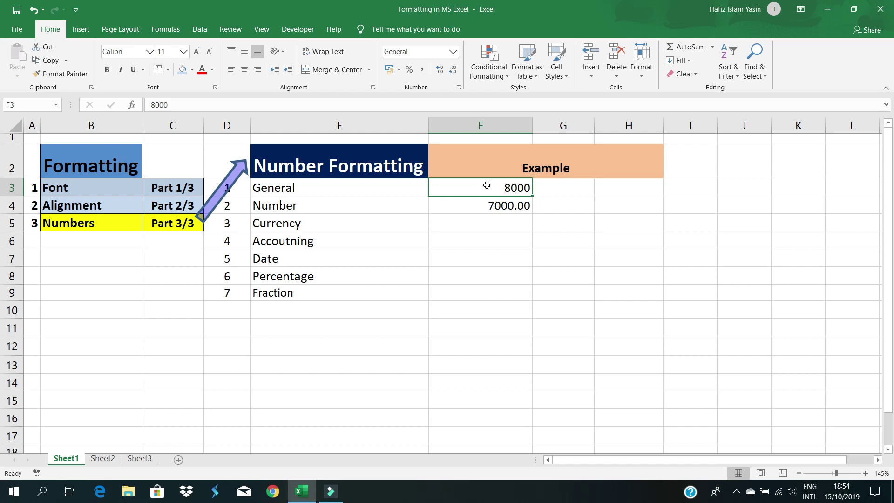
Step: Delete the contents of cell F4 and clear its formatting
left_click(482, 223)
left_click(484, 203)
key("Delete")
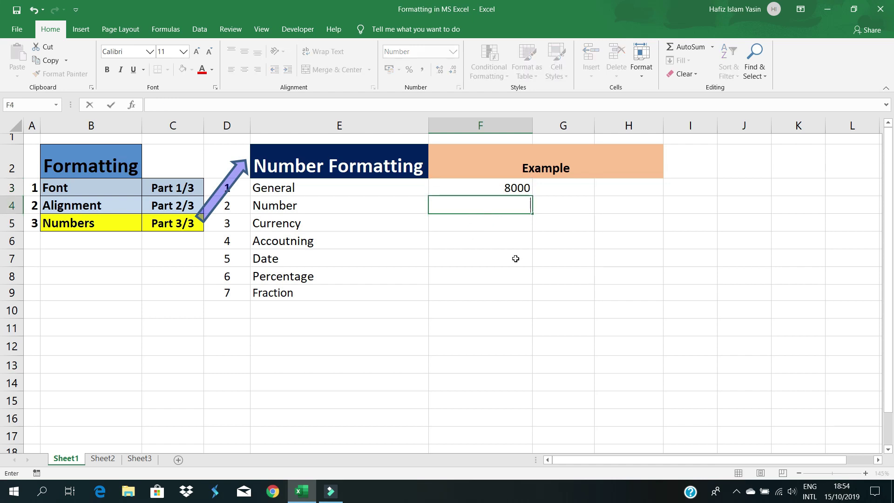
left_click(499, 226)
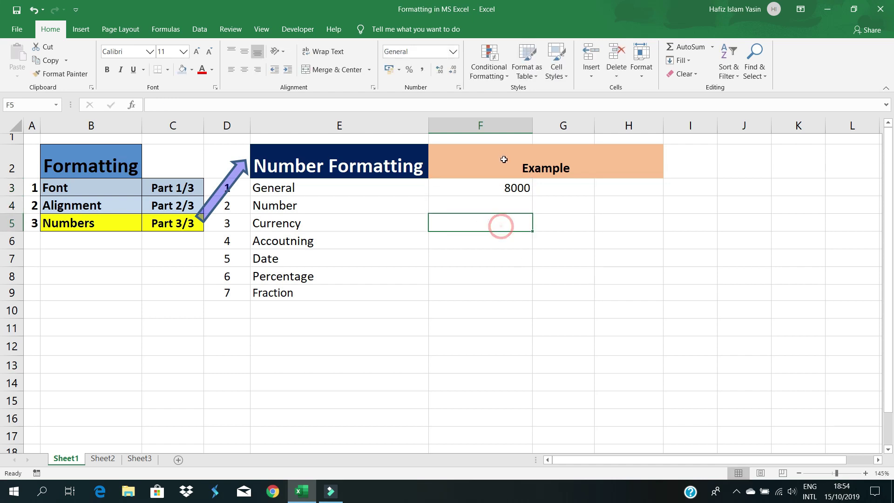
left_click(489, 203)
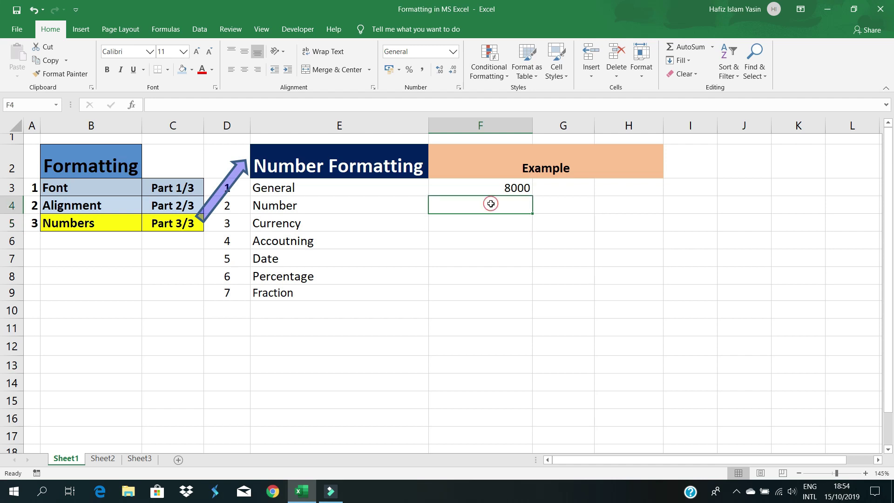
left_click(692, 76)
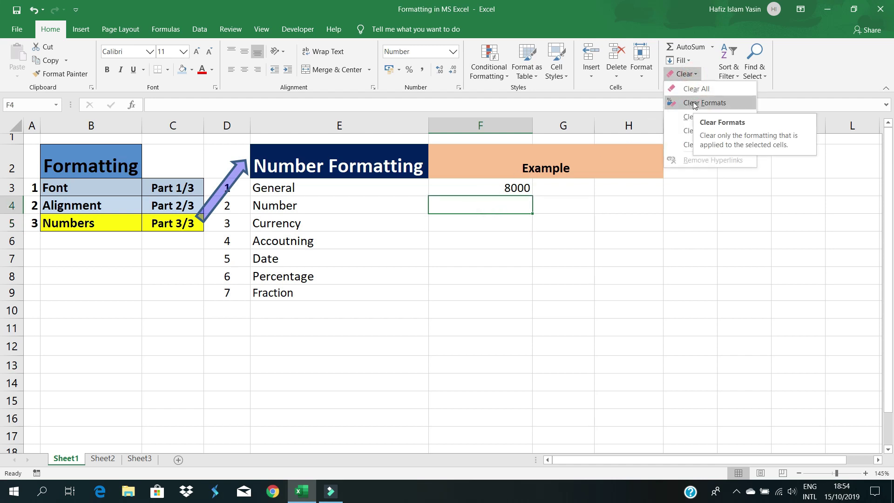
left_click(693, 103)
left_click(557, 275)
Step: Enter 8000 in cell F4 as the example for the Number format
left_click(498, 203)
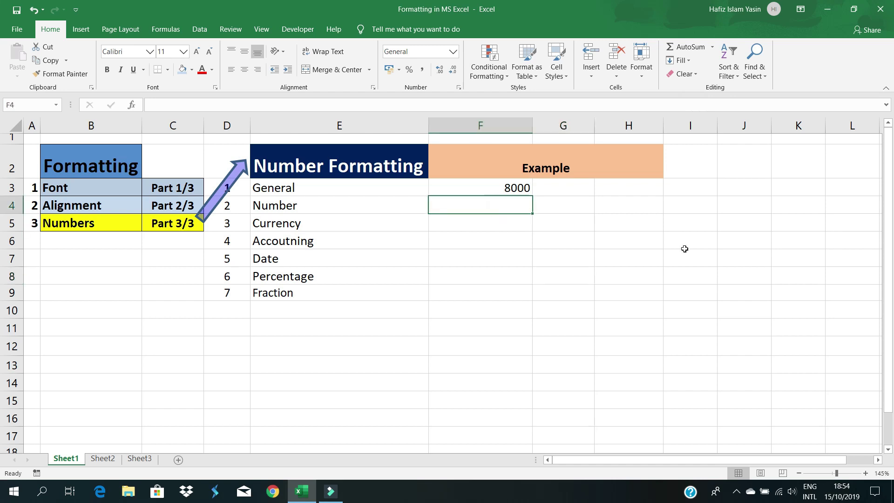
type("8000")
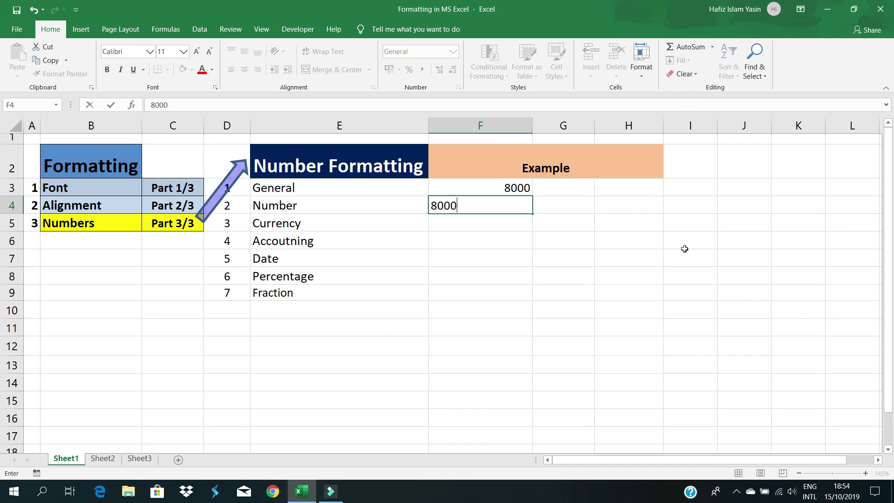
left_click(479, 261)
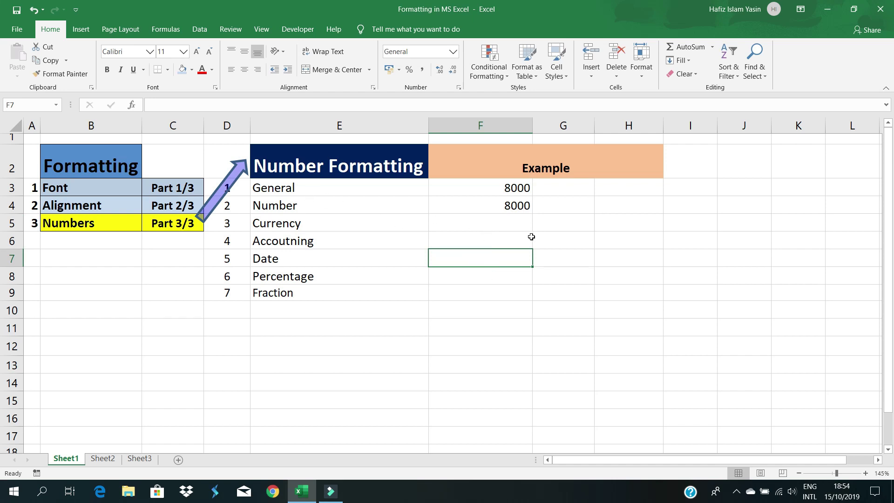
Step: Apply the Number format to the empty cell F7 and to the value in F4
left_click(454, 52)
left_click(422, 100)
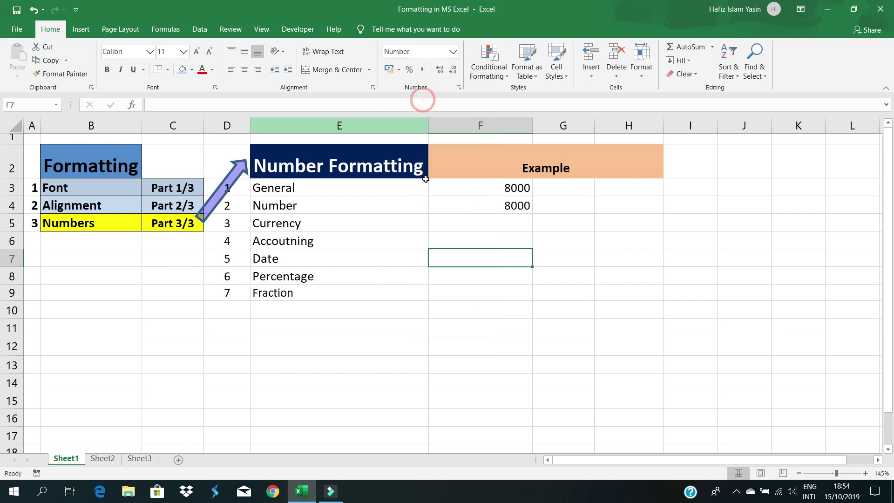
left_click(489, 207)
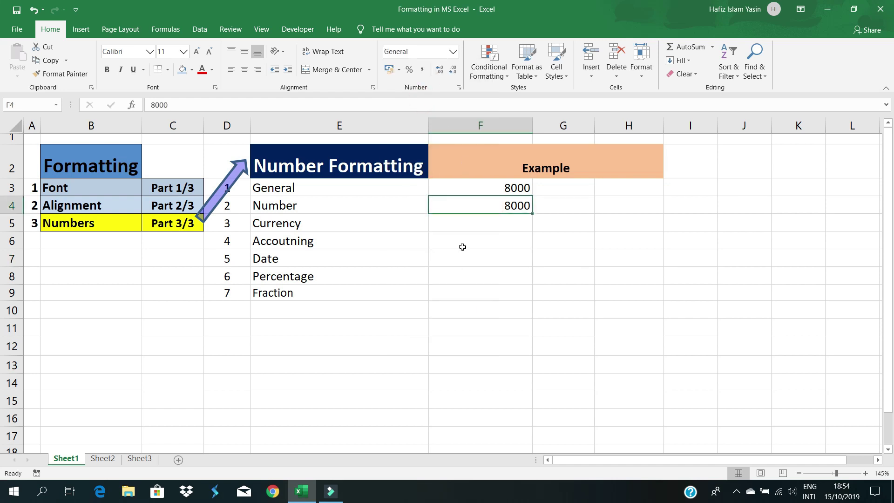
left_click(454, 52)
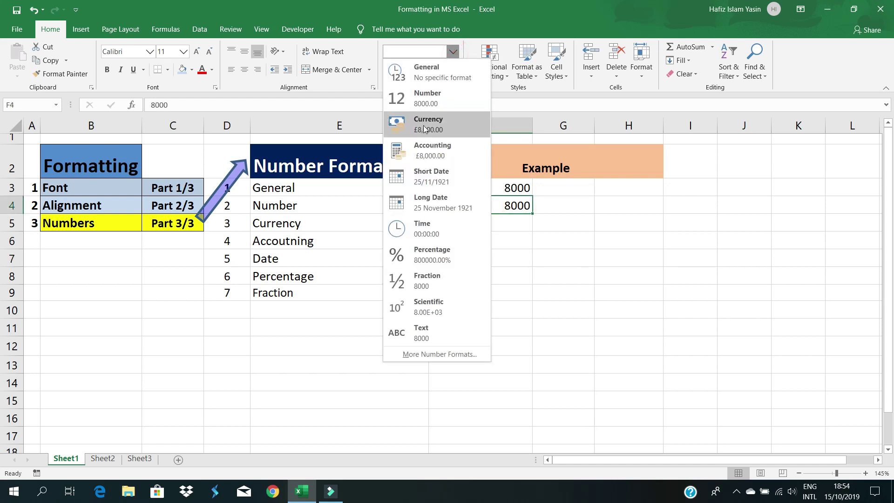
left_click(429, 105)
left_click(491, 261)
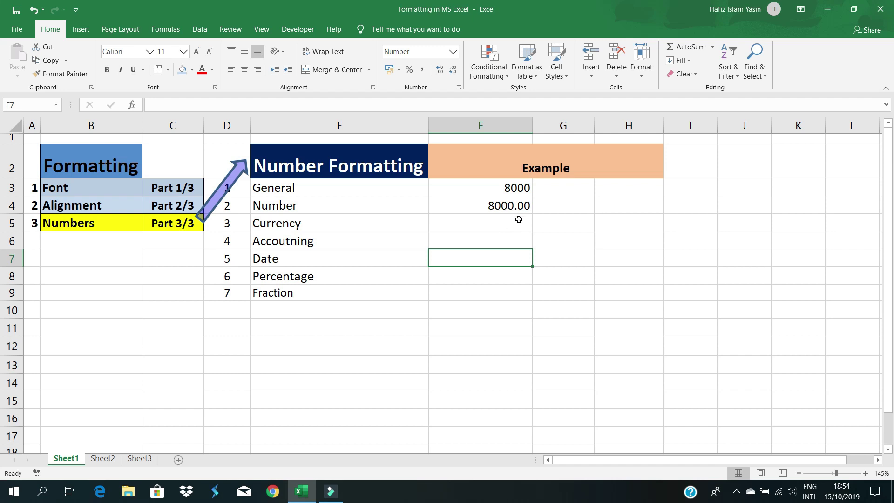
left_click(510, 207)
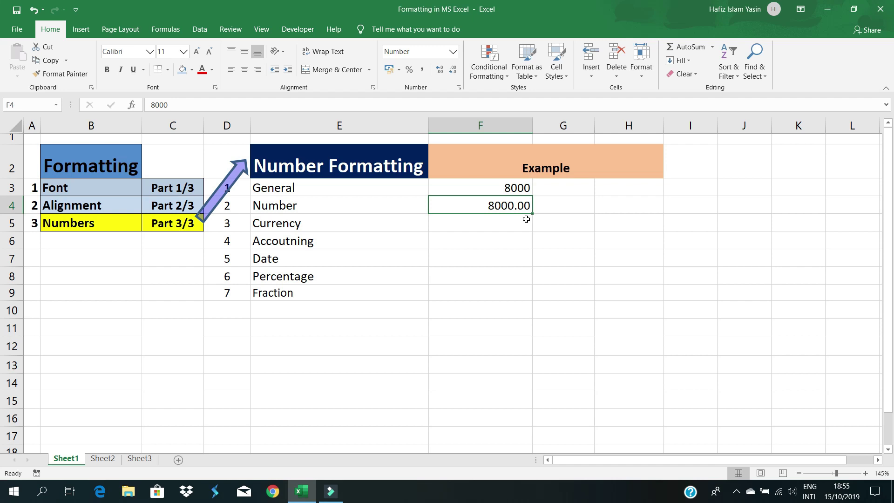
Step: Enter 8000 in cell F5 beside the Currency label and apply the Currency format to it
left_click(497, 221)
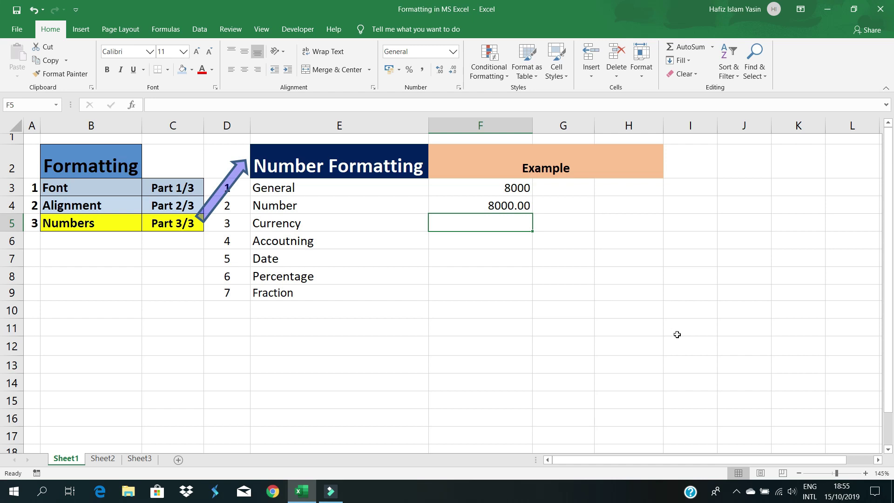
type("8000")
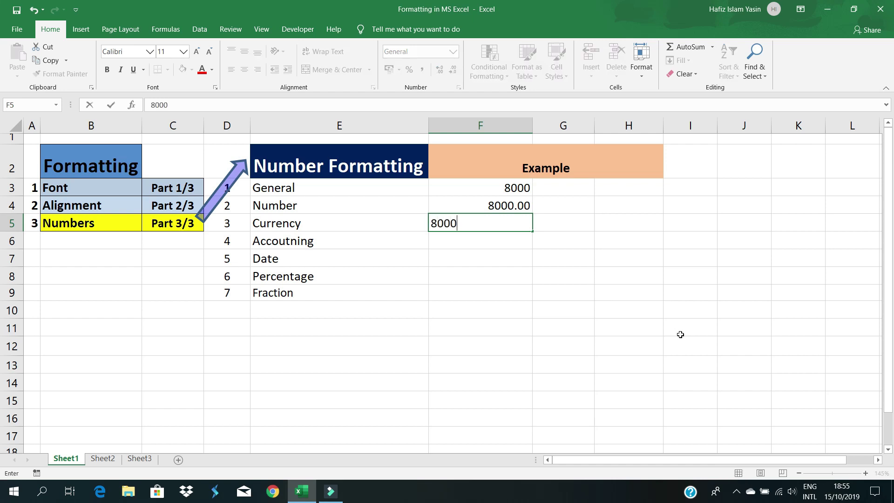
left_click(489, 286)
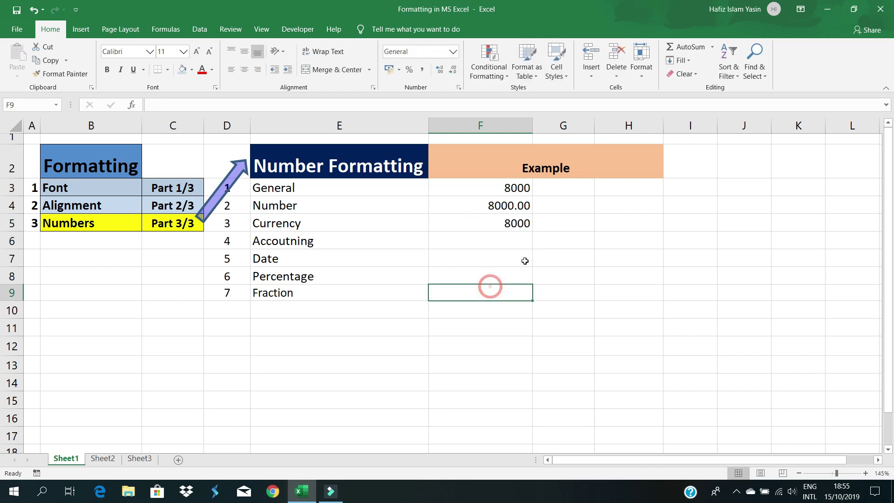
left_click(504, 222)
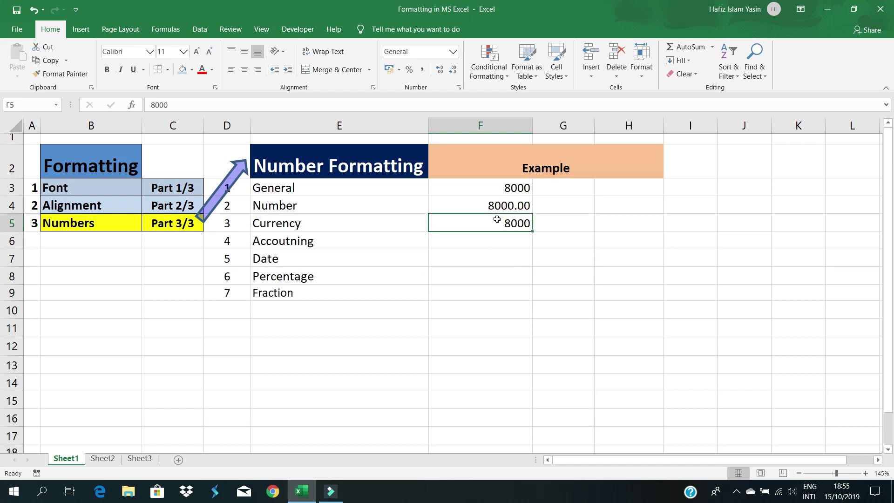
left_click(453, 51)
left_click(427, 128)
left_click(473, 279)
Step: Change the currency example in F5 to the $ English (United States) accounting format
left_click(492, 225)
left_click(399, 70)
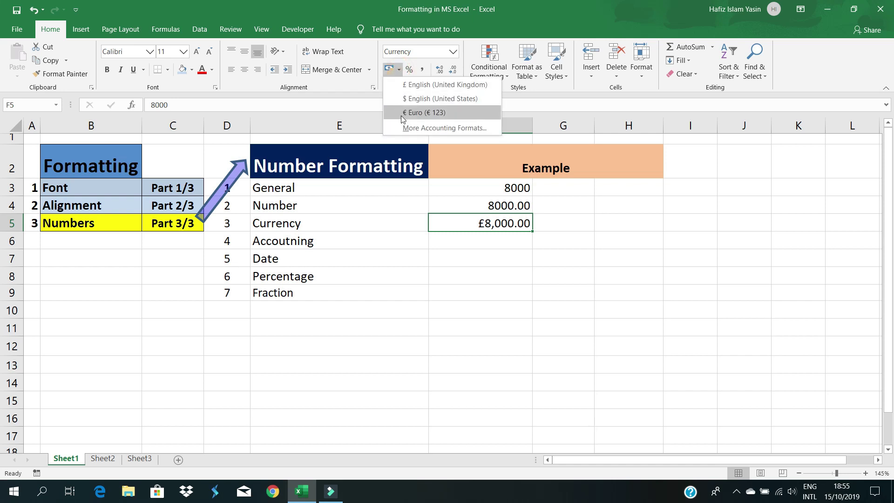
left_click(404, 99)
left_click(519, 265)
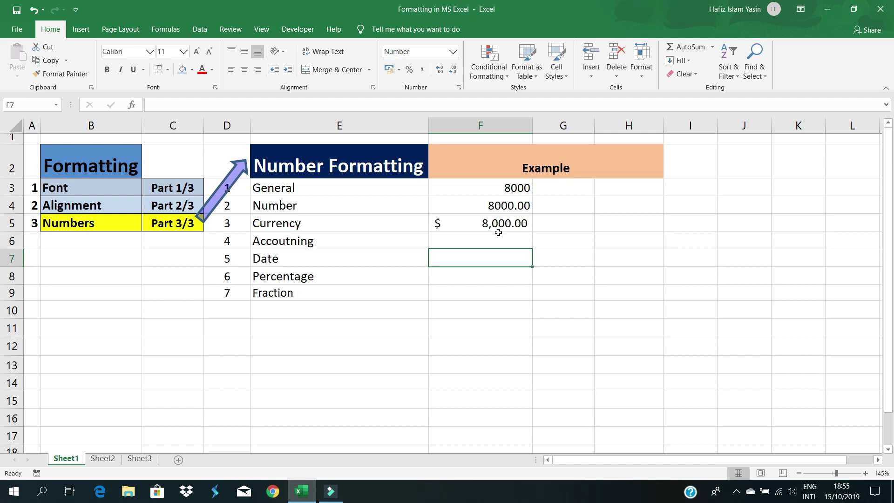
left_click(499, 227)
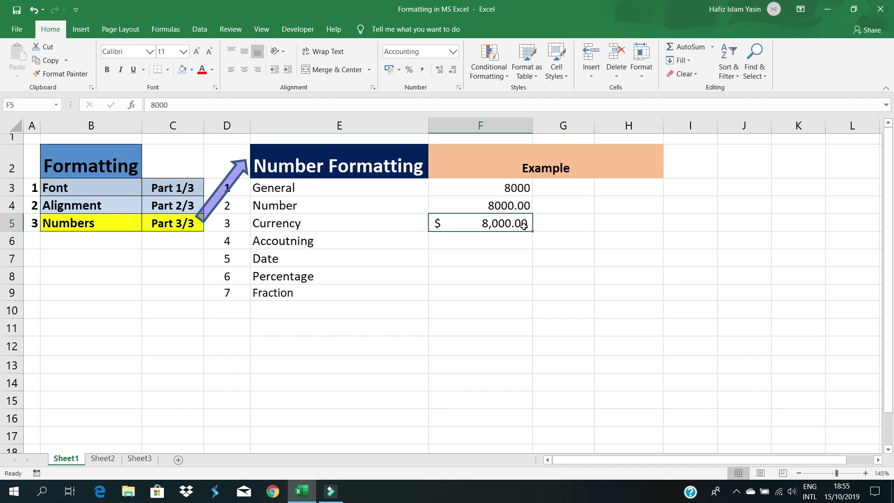
left_click(509, 241)
left_click(514, 224)
Step: Enter 8000 in cell F6 as the accounting example and apply the Accounting format to it
left_click(494, 243)
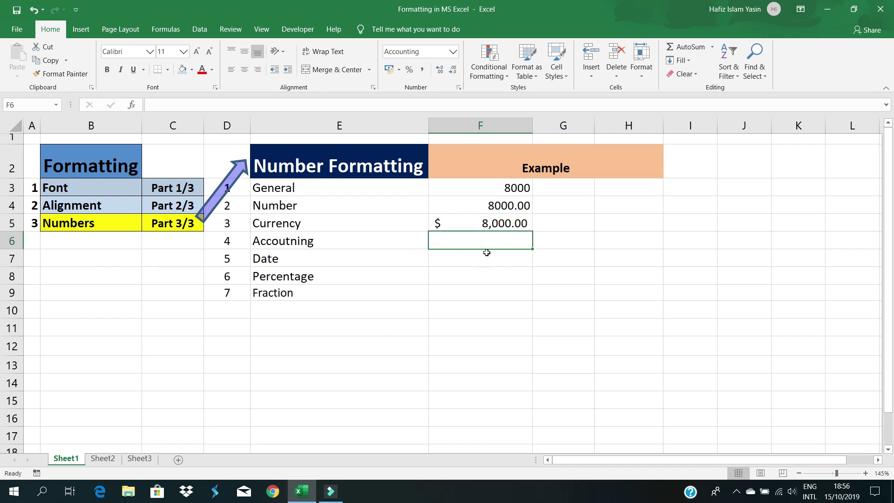
type("8000")
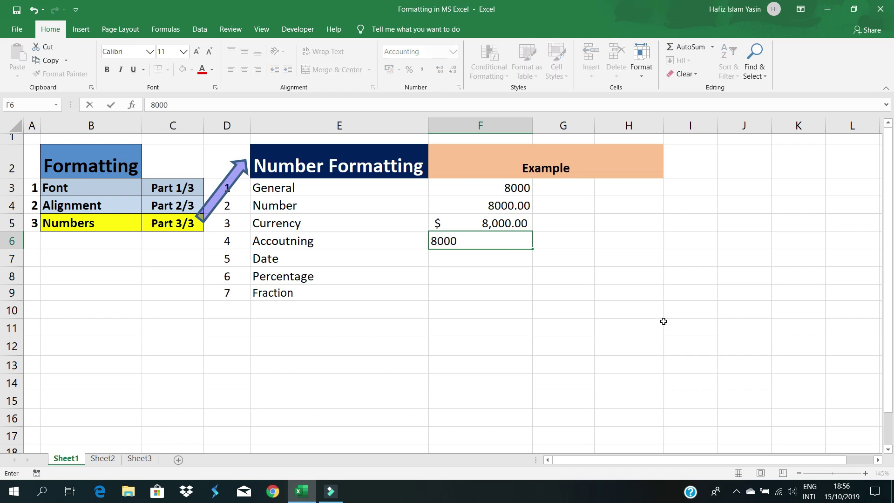
left_click(465, 275)
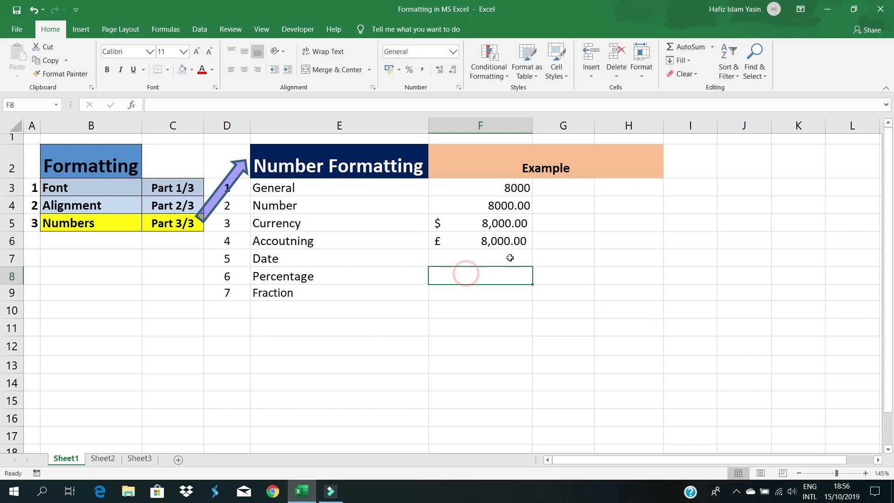
left_click(506, 240)
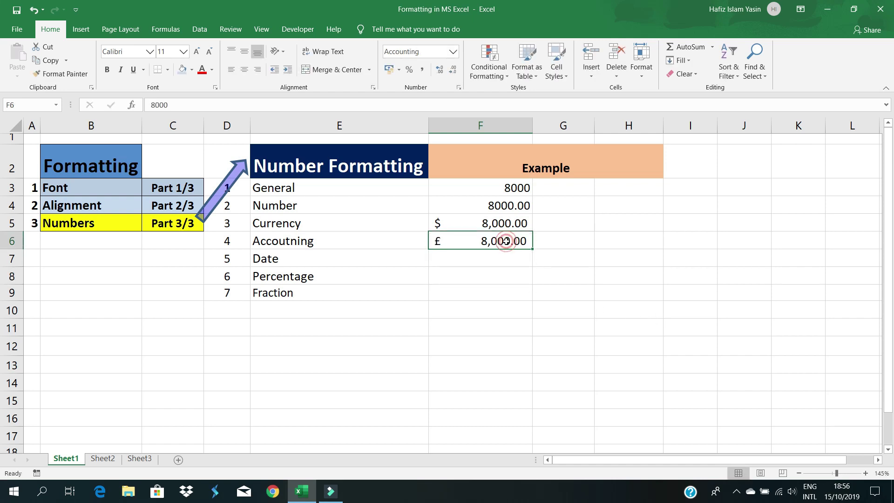
left_click(452, 52)
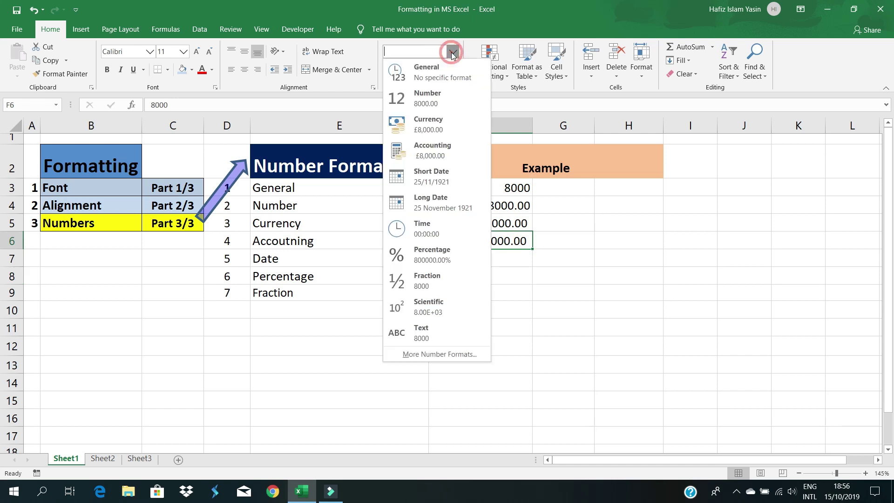
left_click(454, 146)
left_click(454, 327)
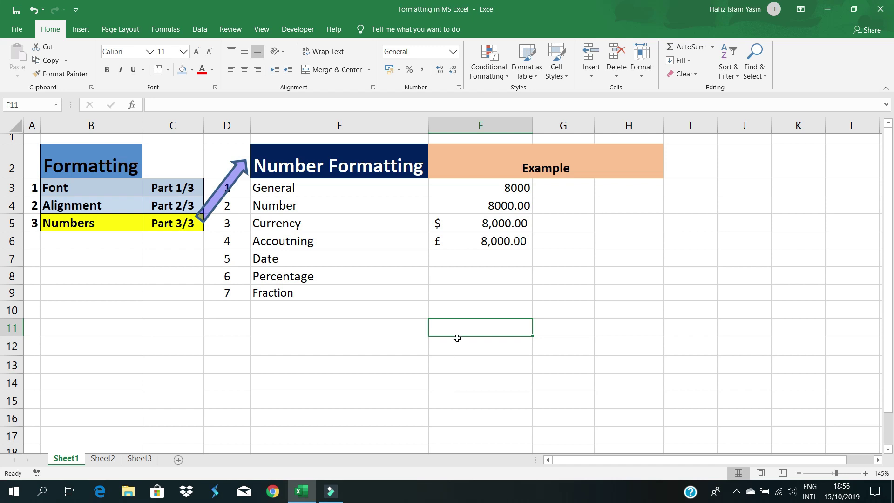
Step: Switch the accounting example in F6 to the $ English (United States) format
left_click(481, 241)
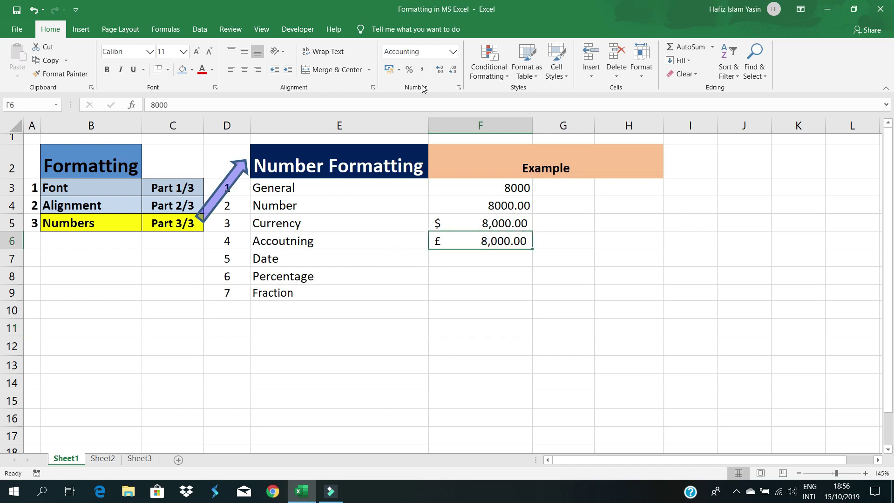
left_click(400, 70)
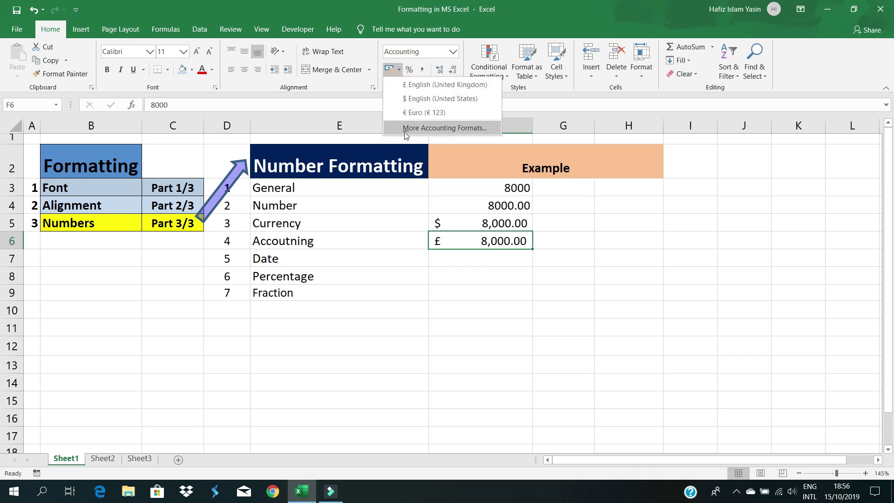
left_click(437, 98)
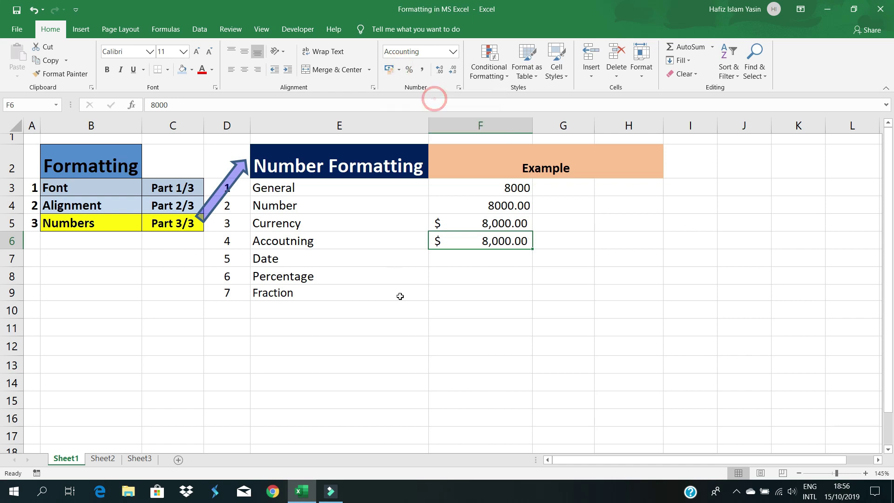
left_click(500, 277)
left_click(488, 261)
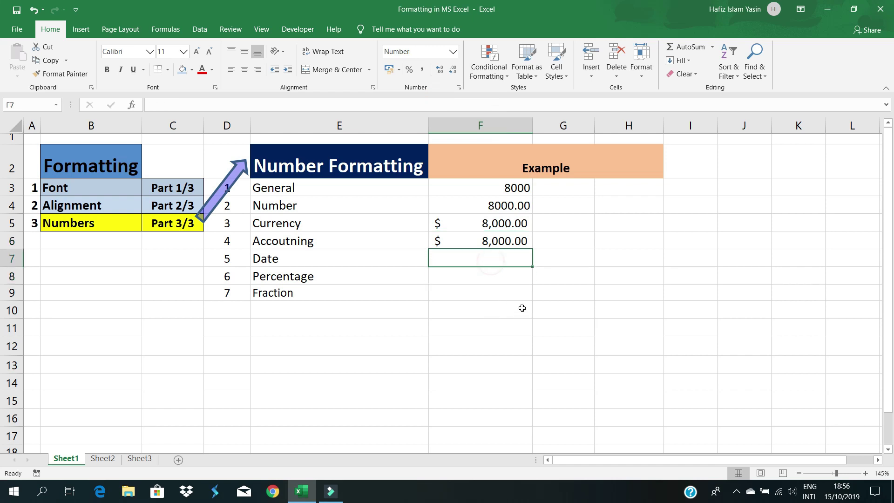
Step: Adjust the decimal places of the accounting example in F6, ending with no decimals
left_click(499, 241)
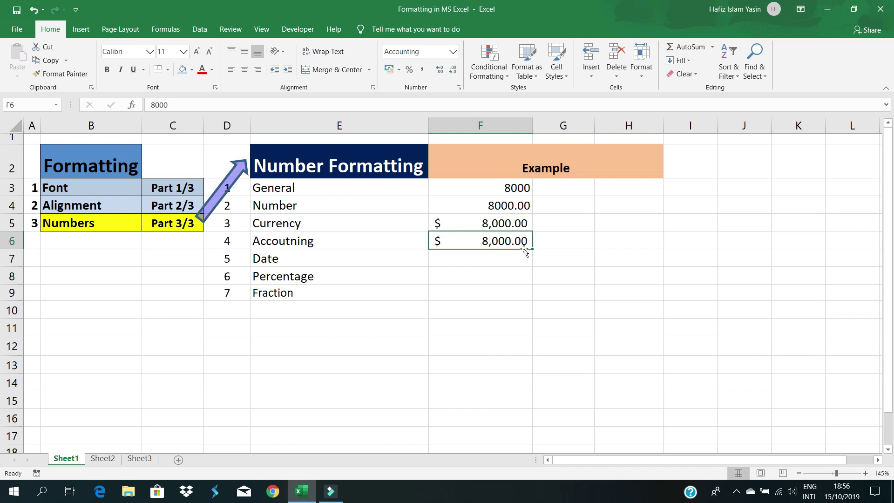
left_click(440, 70)
left_click(439, 69)
left_click(439, 70)
left_click(439, 70)
left_click(450, 72)
left_click(449, 72)
left_click(450, 72)
left_click(450, 72)
left_click(450, 72)
left_click(450, 72)
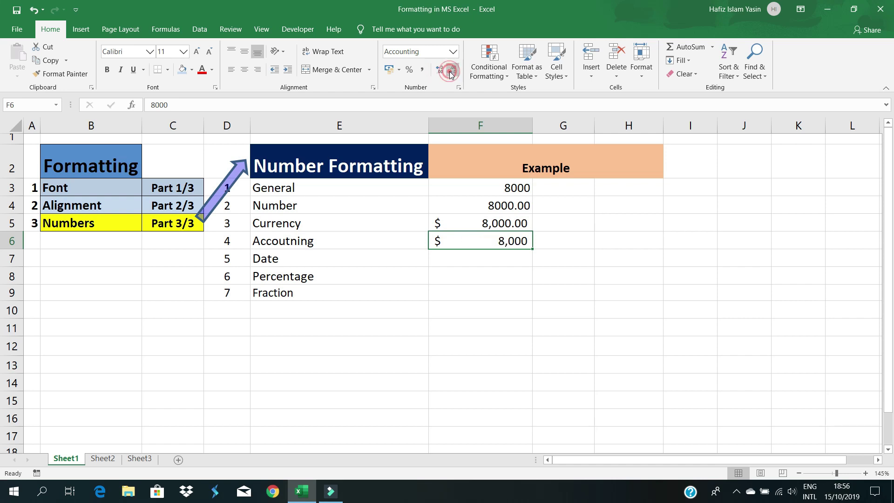
Step: Enter 99999 in cell G6 next to the accounting example
left_click(546, 243)
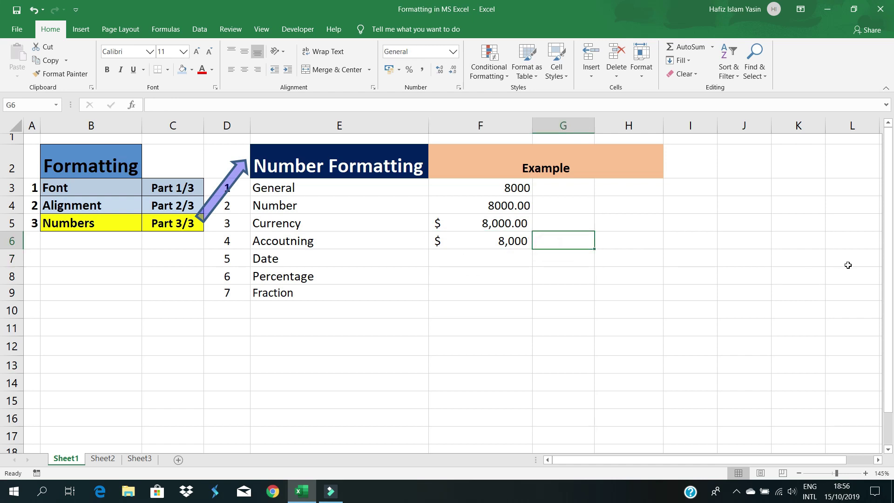
type("99999")
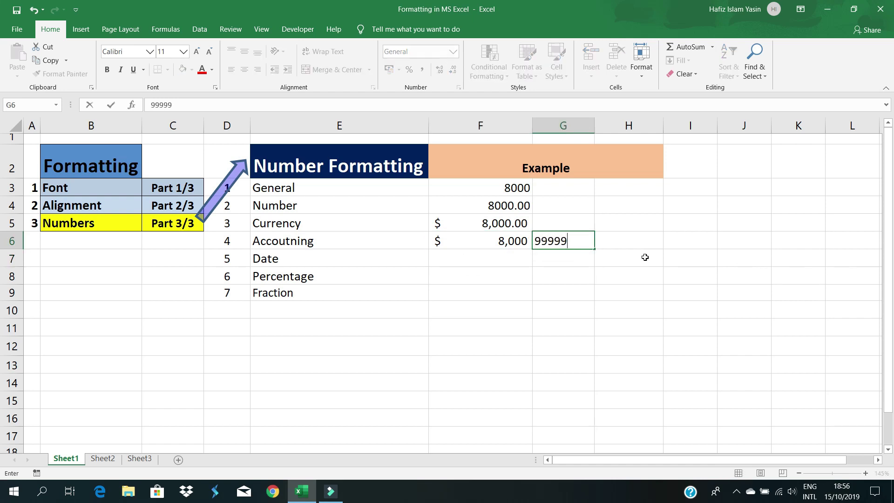
left_click(626, 256)
left_click(579, 275)
Step: Adjust the decimal places of the value in G6, ending with one decimal
left_click(568, 241)
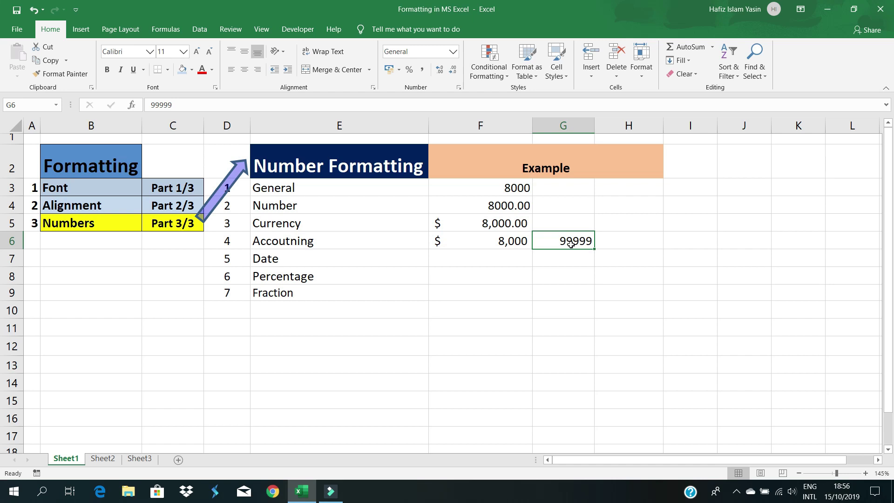
left_click(440, 70)
left_click(440, 70)
left_click(440, 71)
left_click(442, 72)
left_click(454, 70)
left_click(454, 71)
left_click(453, 70)
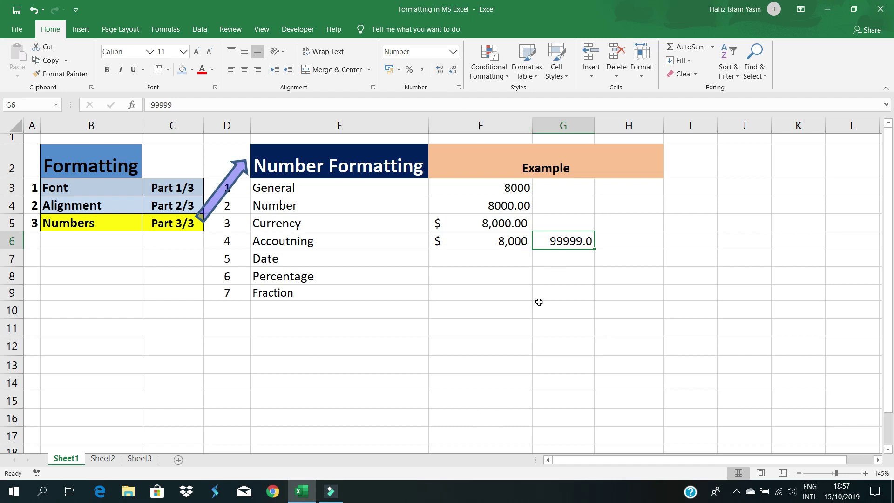
left_click(570, 281)
Step: Enter the date 01-02-19 in cell F7 beside the Date label
left_click(514, 255)
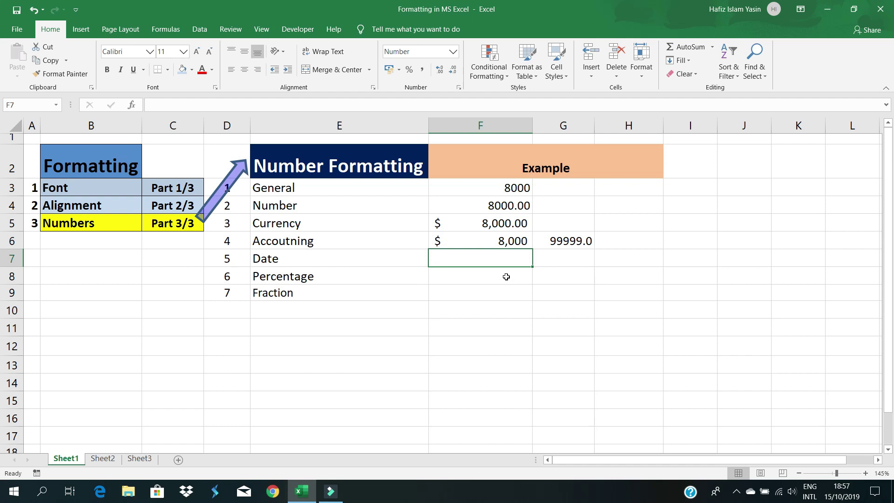
left_click(452, 51)
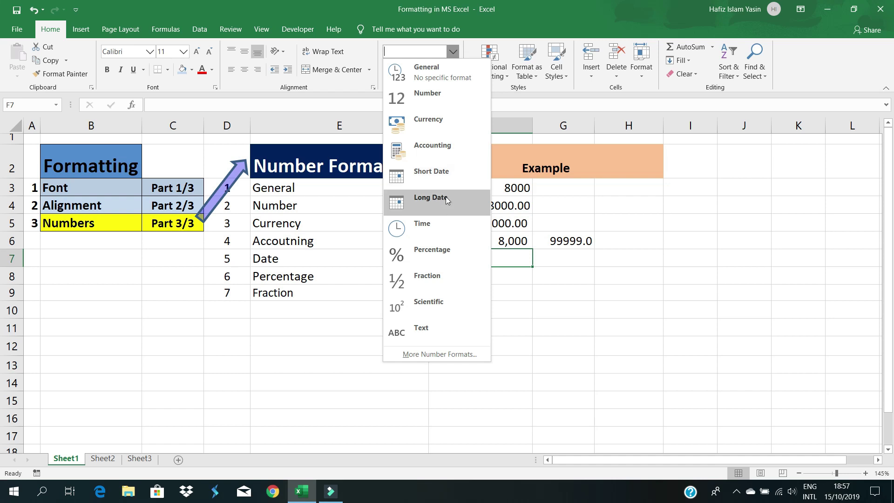
left_click(526, 308)
left_click(489, 255)
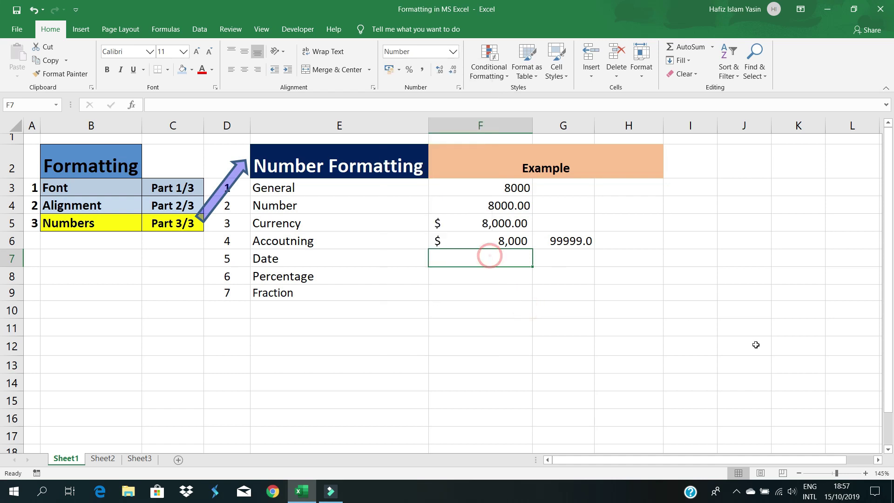
type("01")
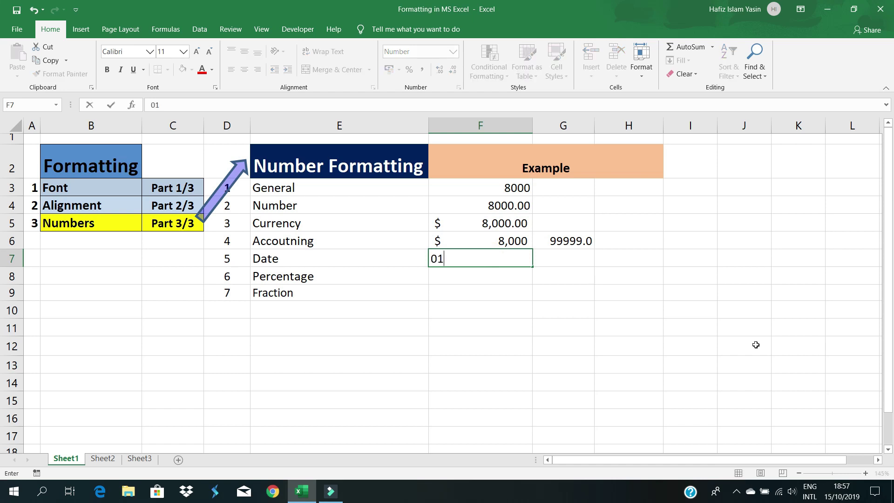
type("-02-19")
left_click(426, 312)
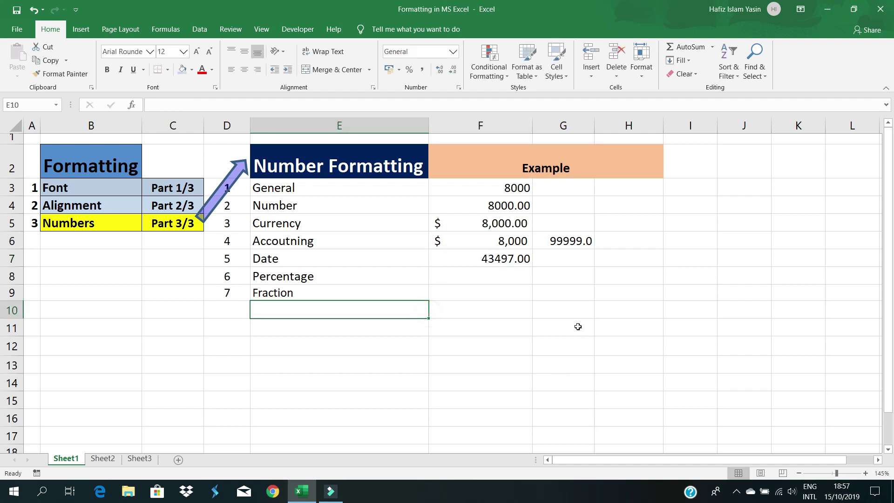
Step: Apply the Short Date format to the date example in F7
left_click(484, 262)
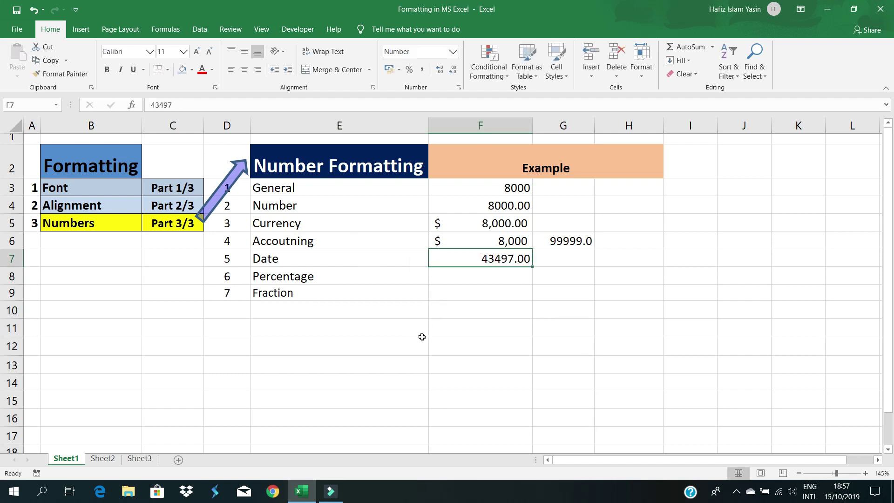
left_click(453, 51)
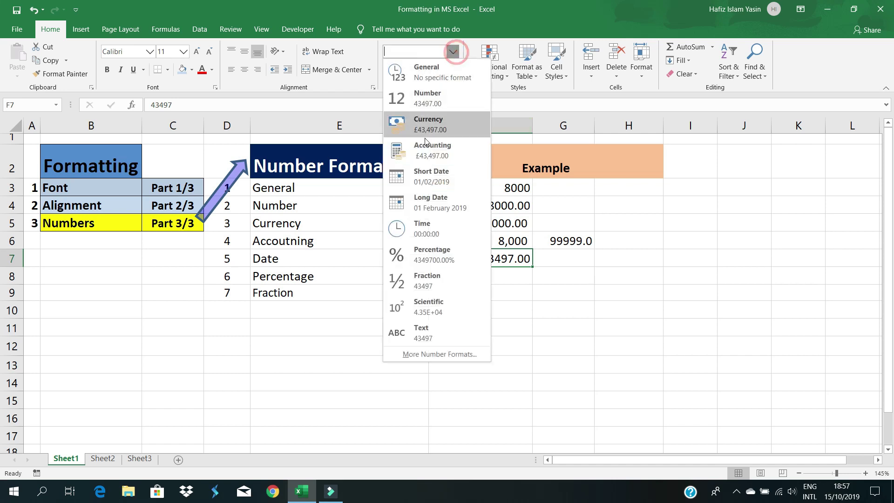
left_click(427, 181)
left_click(479, 281)
left_click(492, 258)
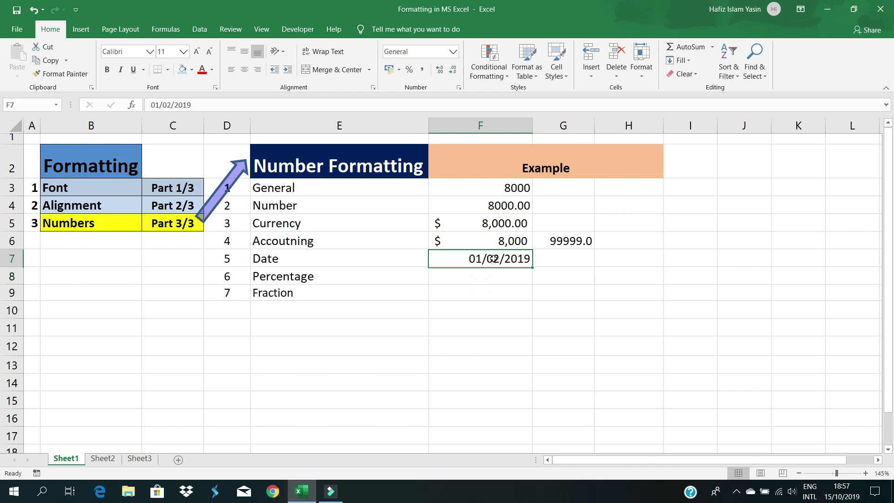
Step: Enter the date 01-02-19 in cell G7 as a second date example
left_click(559, 259)
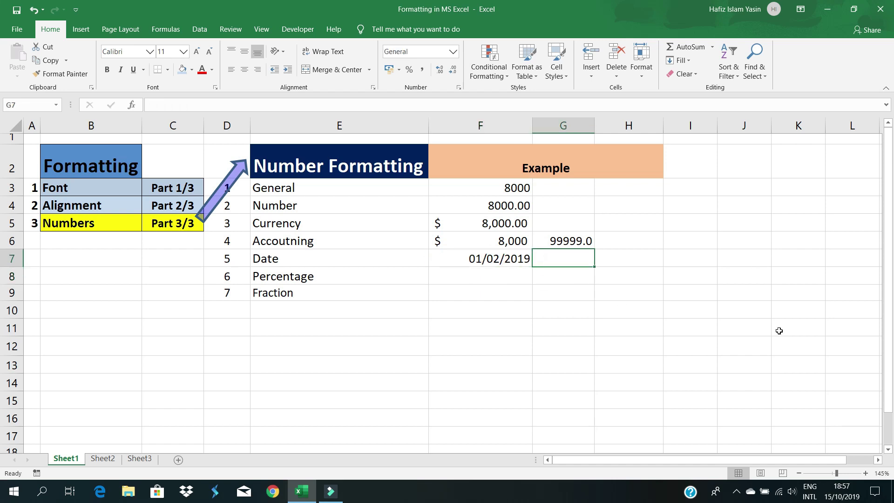
type("01-02-19")
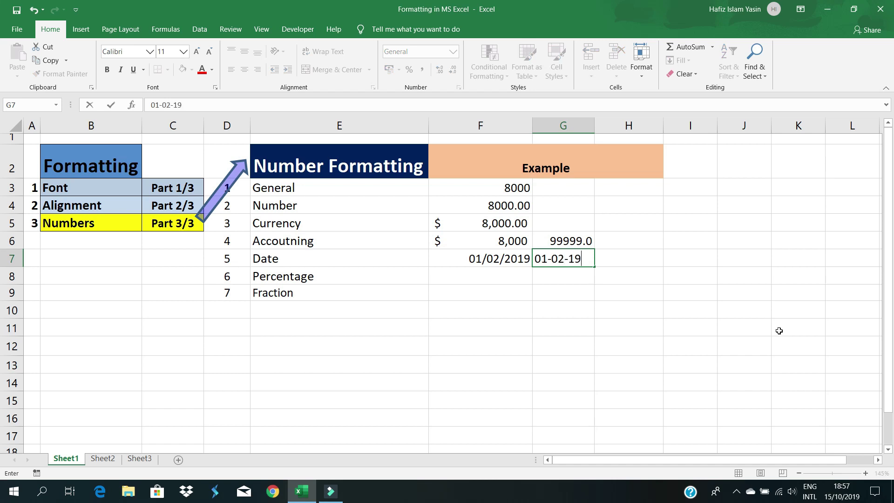
left_click(569, 307)
Step: Apply the Long Date format to G7 and autofit the width of column G
left_click(561, 261)
left_click(451, 52)
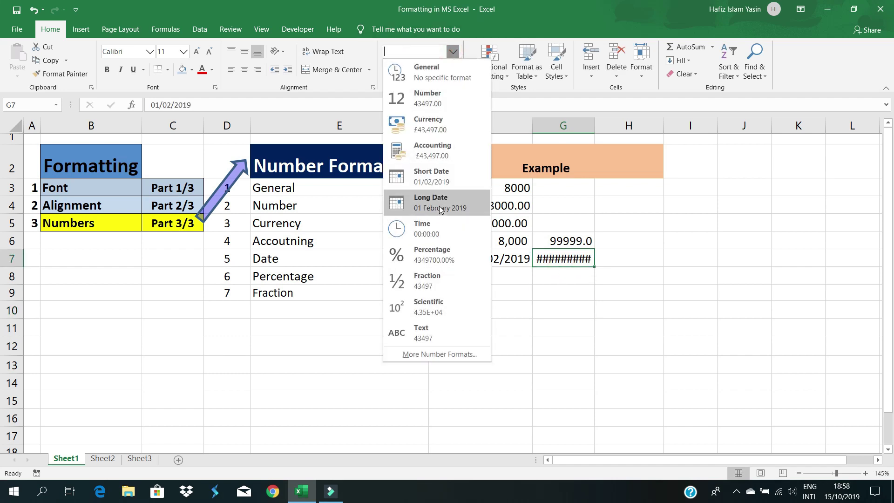
left_click(440, 204)
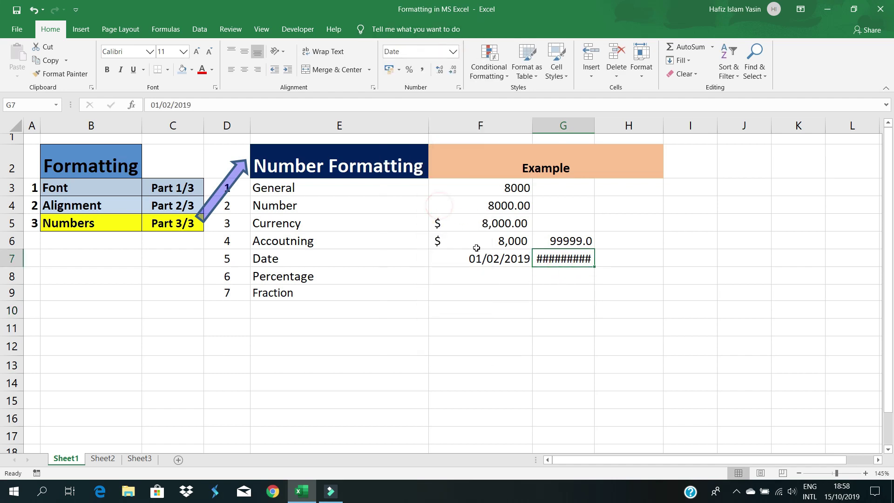
double_click(594, 126)
left_click(578, 311)
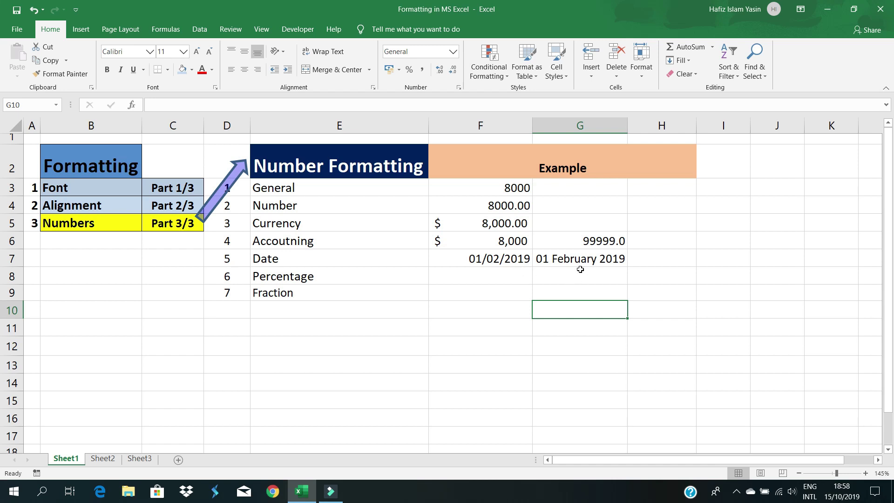
Step: Enter 0.05 in cell F8 beside the Percentage label and apply the Percentage format to it
left_click(474, 279)
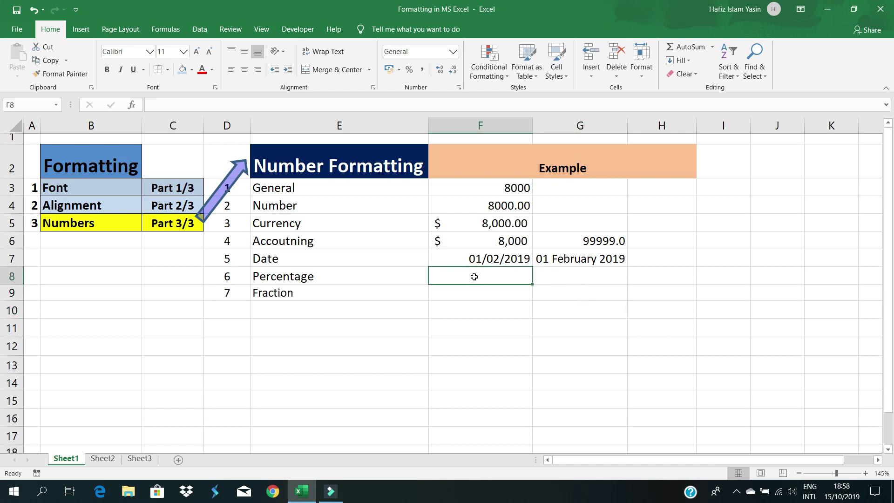
left_click(478, 313)
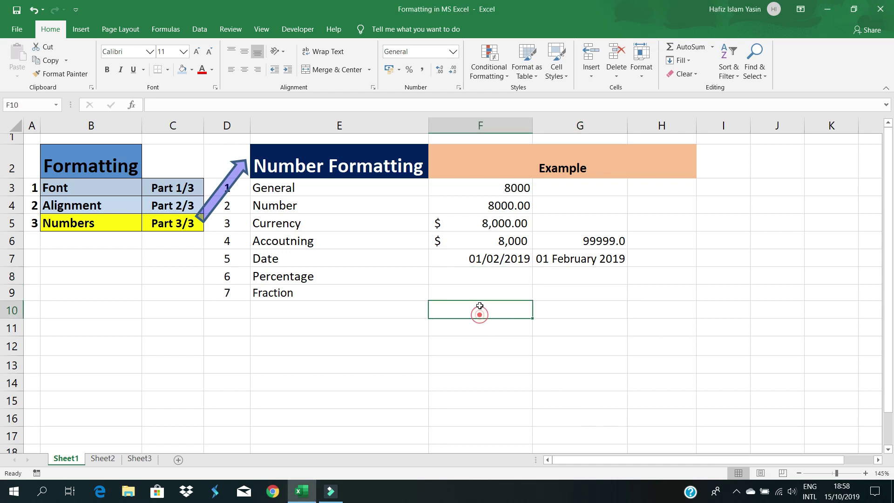
left_click(481, 277)
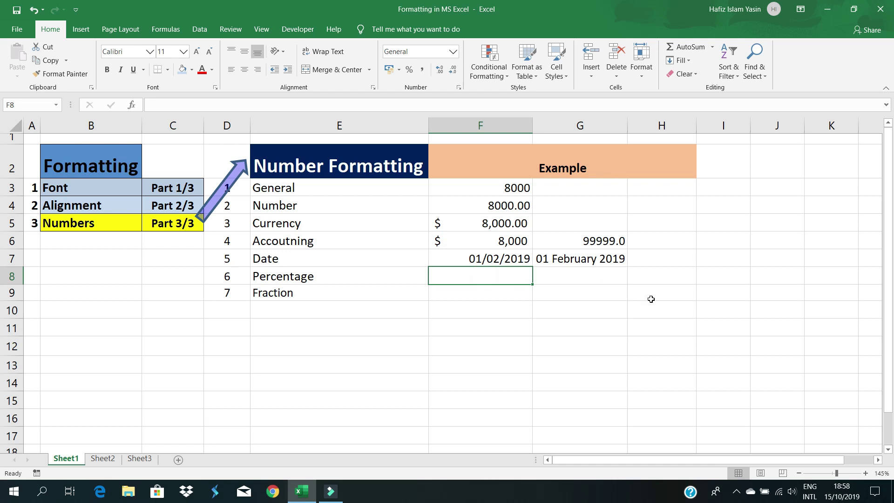
type("0.05")
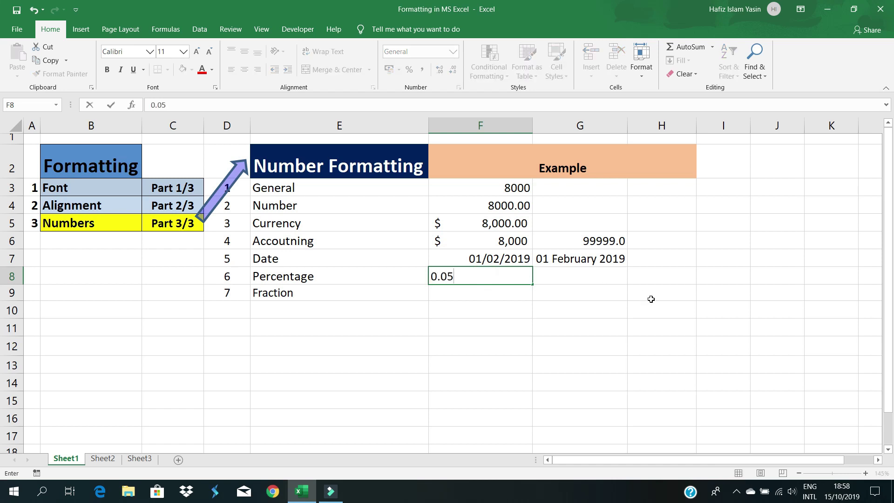
left_click(493, 307)
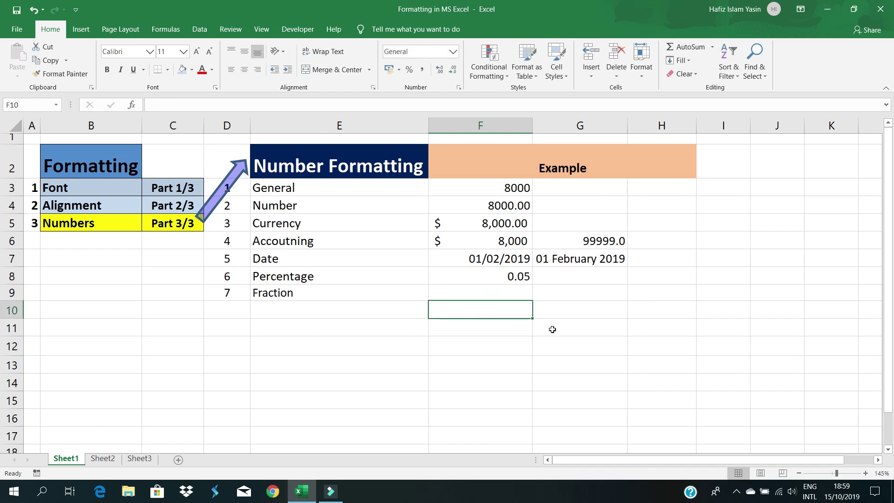
left_click(496, 276)
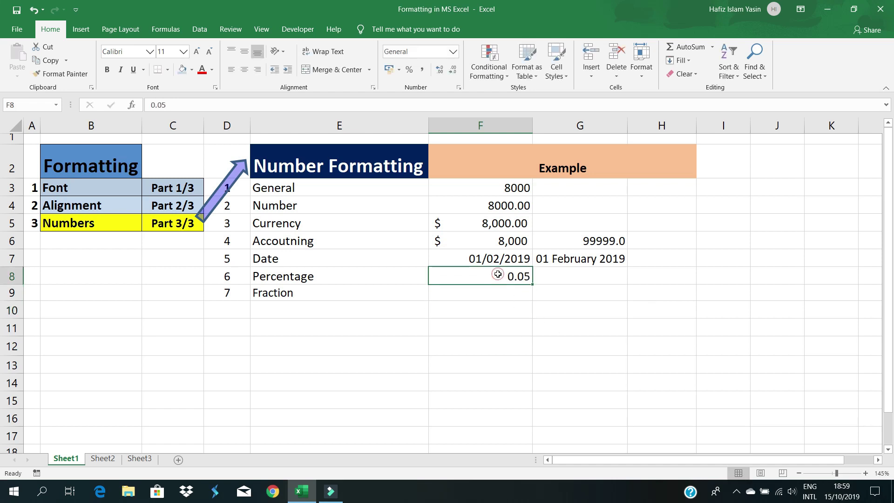
left_click(452, 51)
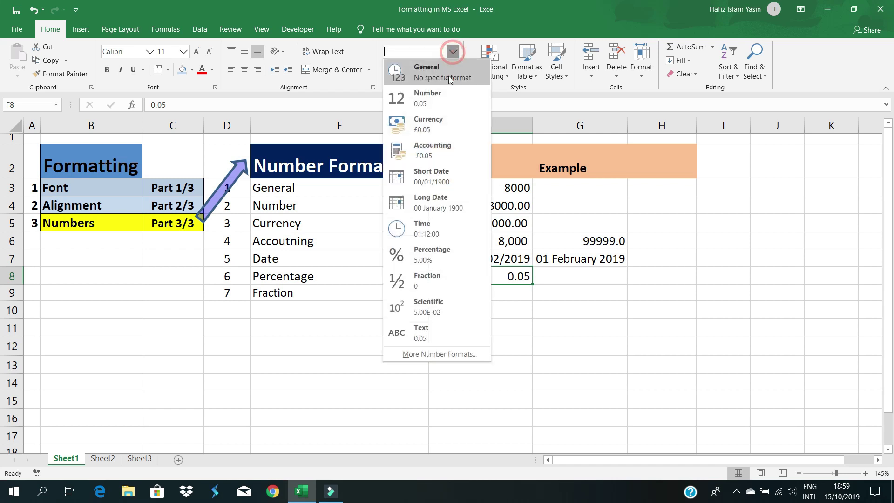
left_click(424, 258)
left_click(484, 305)
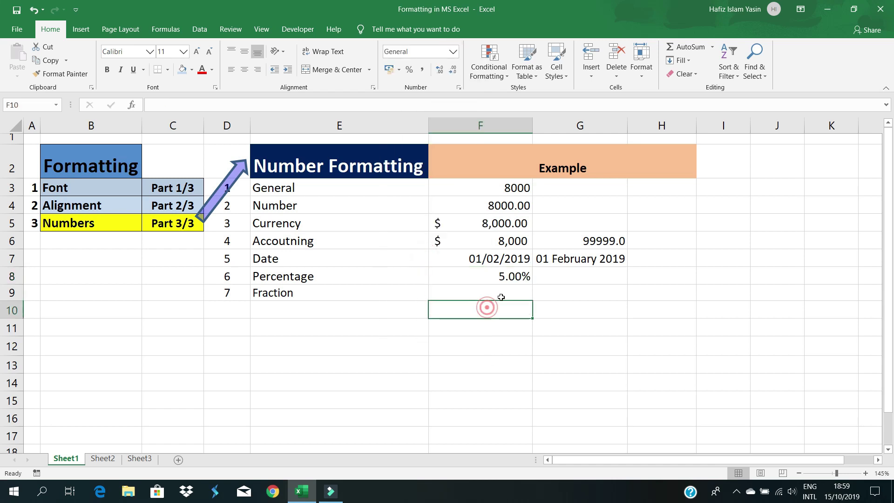
Step: Enter 0.05 in cell G8 as the unformatted counterpart of the percentage example
left_click(549, 278)
type("0.05")
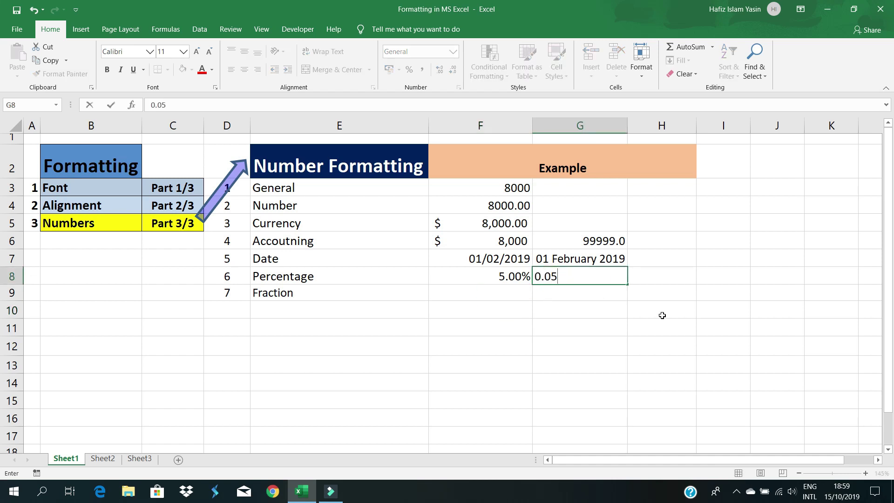
left_click(594, 327)
left_click(472, 312)
left_click(481, 276)
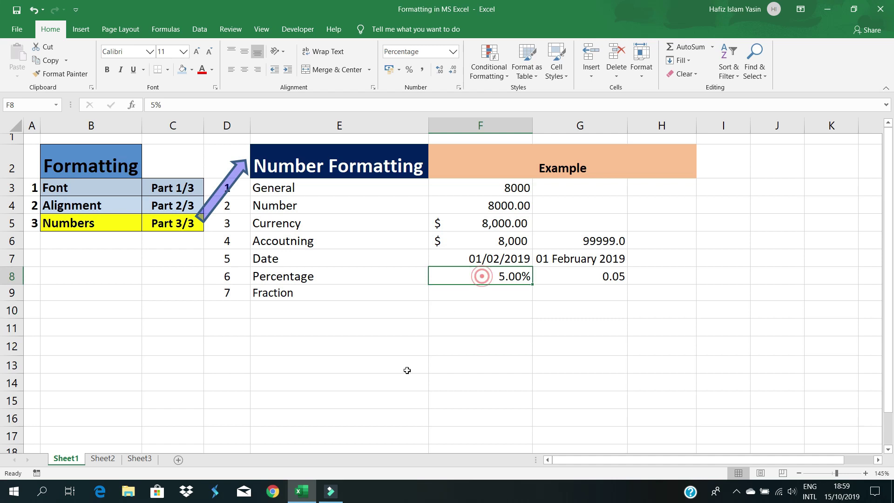
Step: Enter 8000 in cell F9 beside the Fraction label and apply the Fraction format to it
left_click(465, 295)
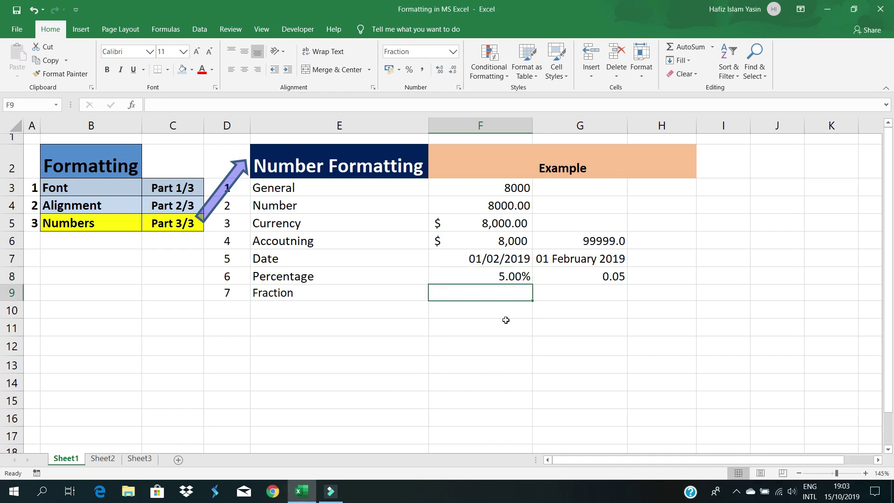
left_click(511, 292)
type("8000")
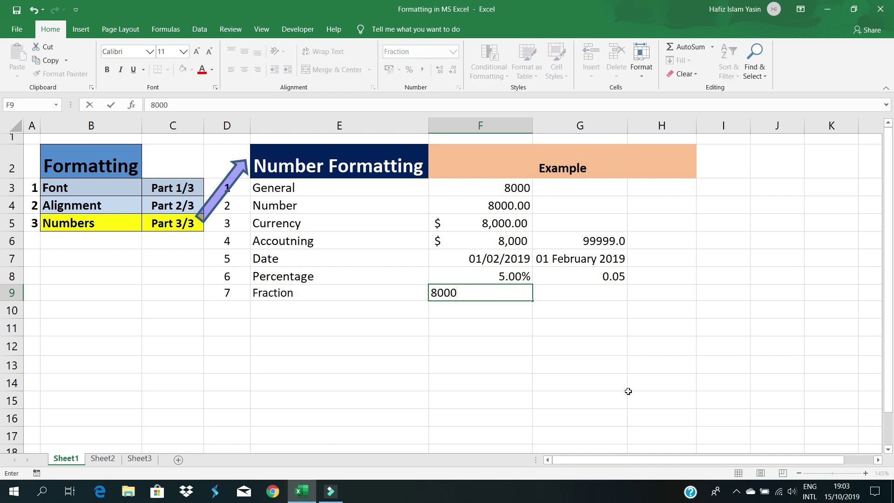
key("Return")
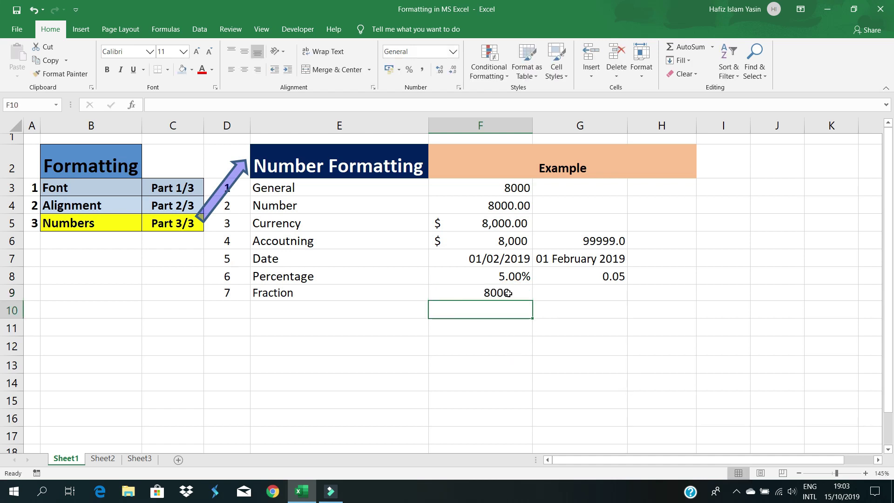
left_click(508, 293)
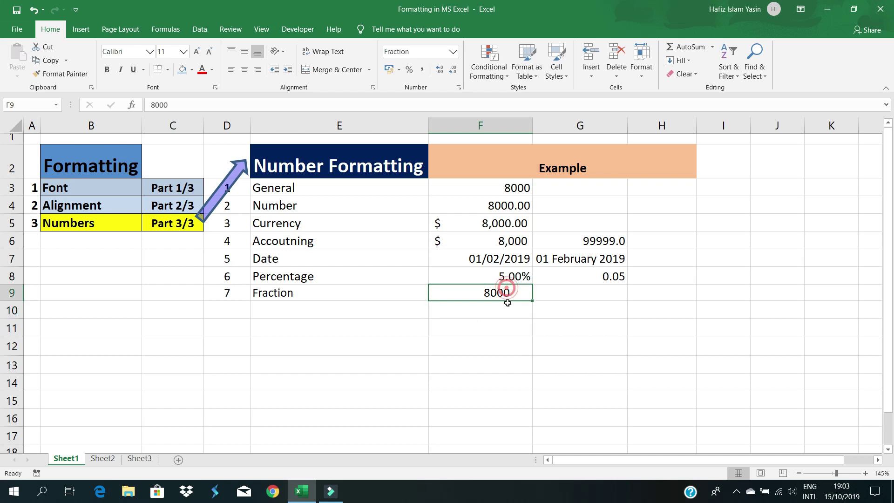
left_click(453, 52)
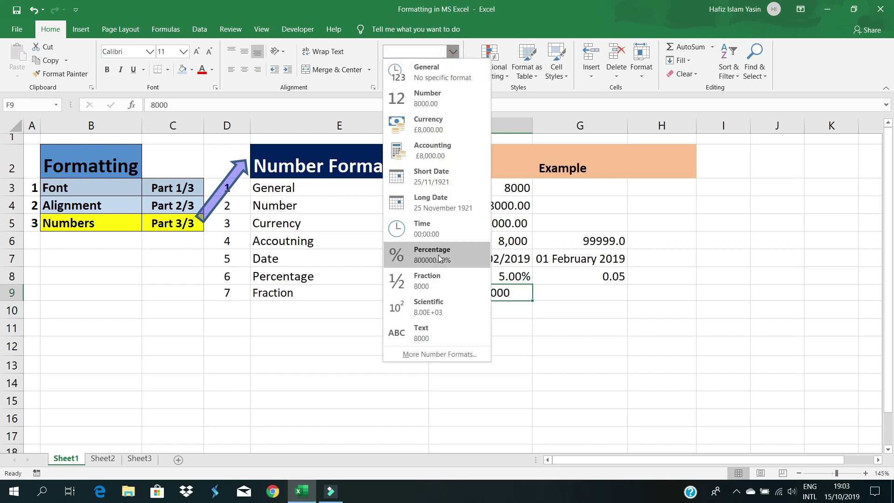
left_click(434, 285)
left_click(492, 346)
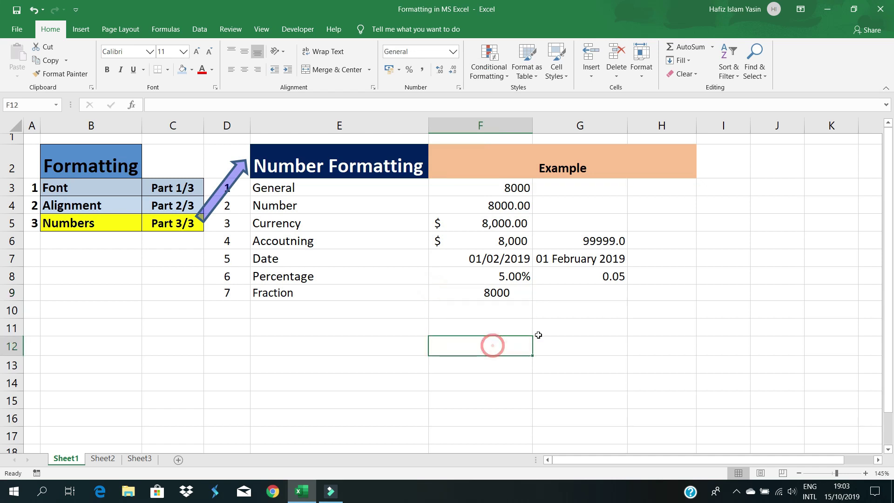
Step: Change the fraction example in F9 to 8000.50
double_click(512, 292)
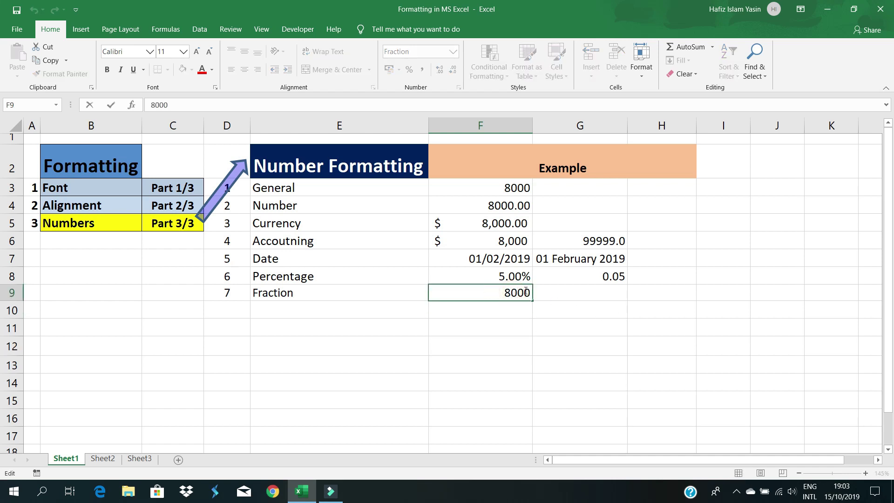
type(".50")
left_click(504, 344)
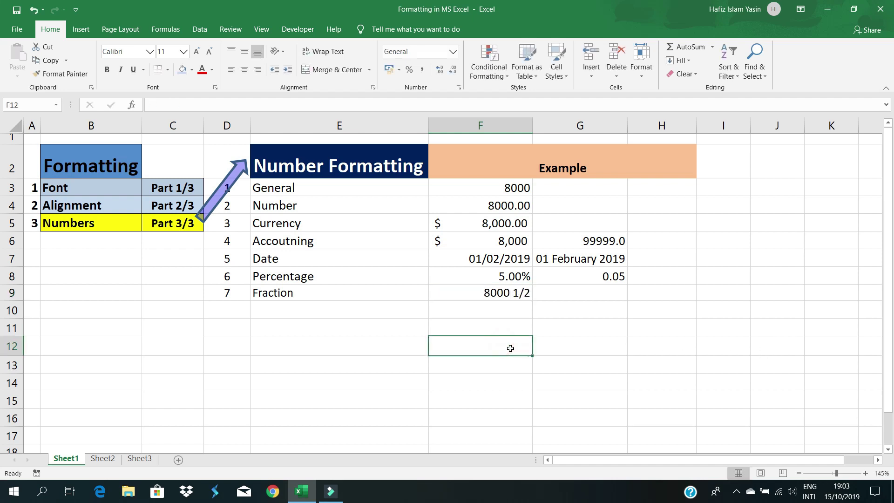